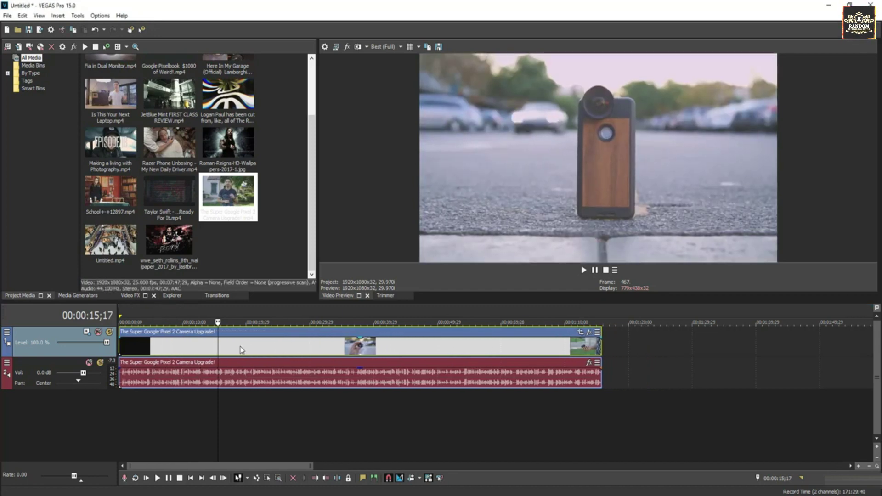
Step: Move the playhead to about 00:00:11;26 and apply the Color Corrector effect to the video clip
{"action": "left_click_drag", "start_coordinate": [217, 347], "coordinate": [195, 345]}
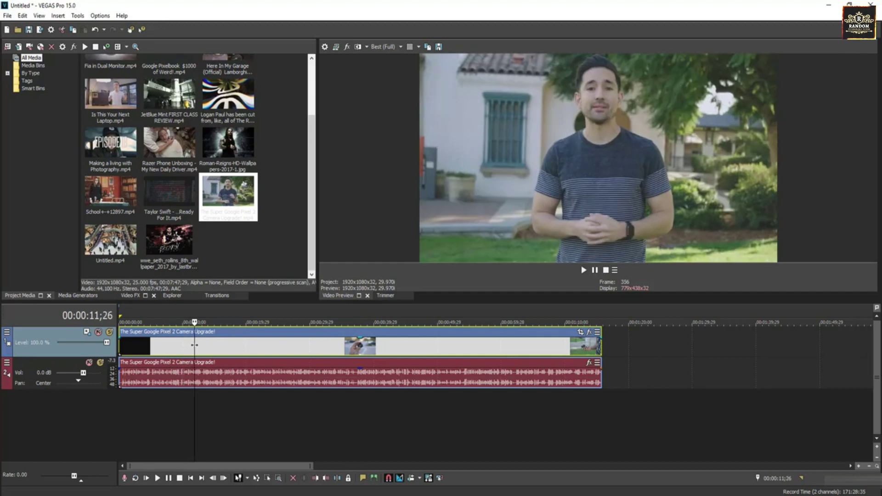
{"action": "left_click", "coordinate": [131, 295]}
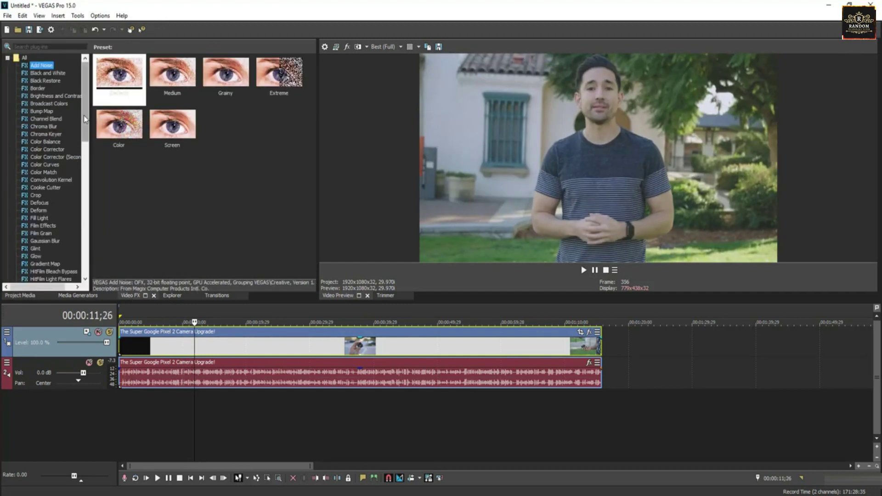
{"action": "left_click_drag", "start_coordinate": [83, 116], "coordinate": [109, 167]}
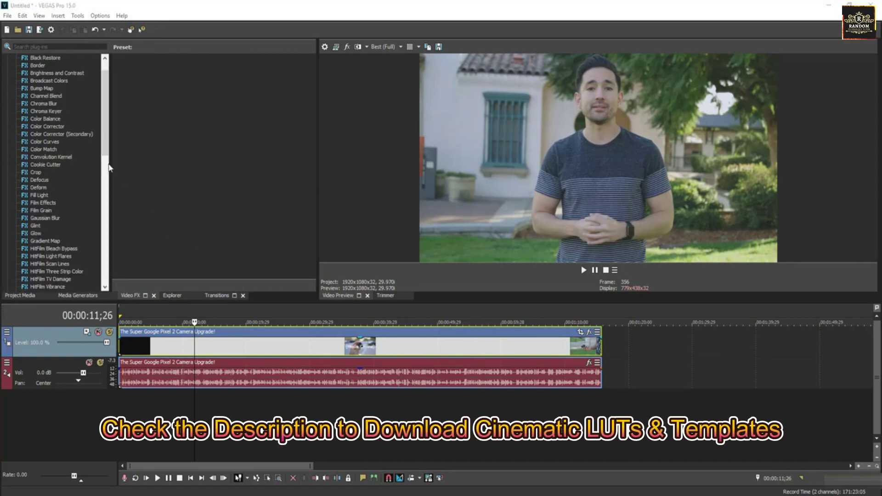
{"action": "scroll", "coordinate": [100, 159], "scroll_direction": "down", "scroll_amount": 2}
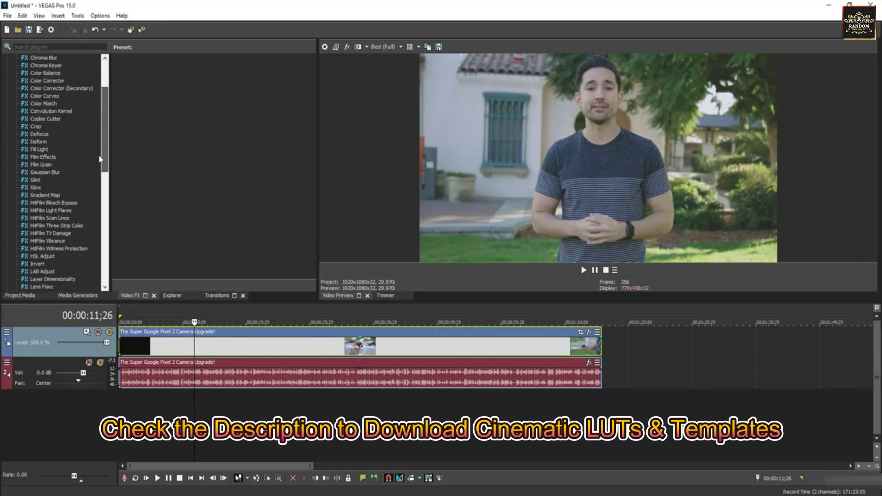
{"action": "scroll", "coordinate": [100, 159], "scroll_direction": "up", "scroll_amount": 3}
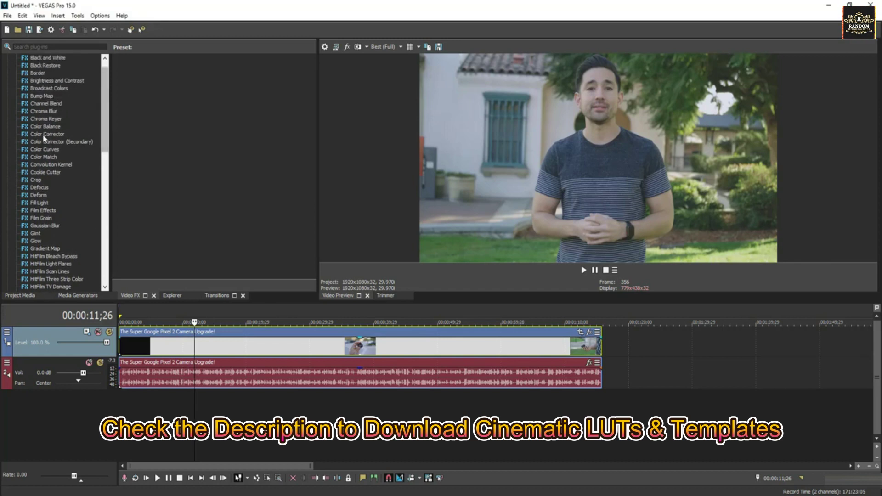
{"action": "left_click", "coordinate": [58, 134]}
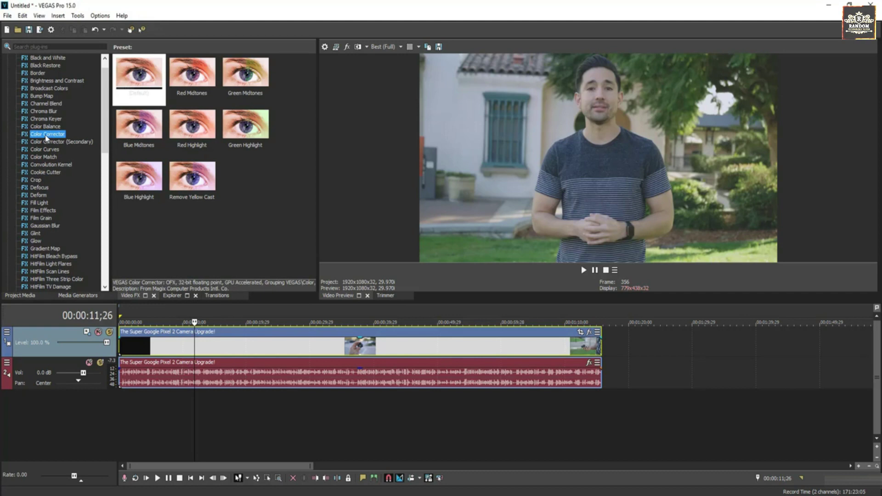
{"action": "left_click_drag", "start_coordinate": [46, 137], "coordinate": [256, 351]}
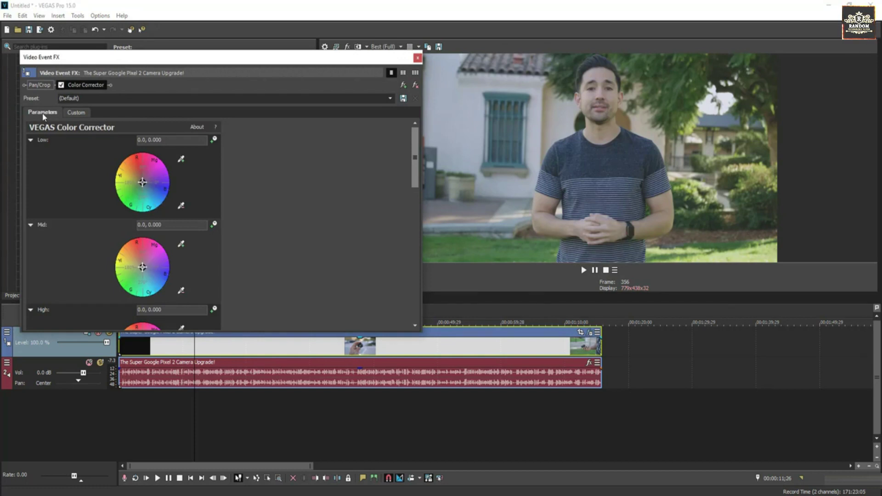
Step: Shift the Low color wheel strongly toward blue, then bring it back near the centre at about 62.3, 0.04
{"action": "scroll", "coordinate": [73, 175], "scroll_direction": "down", "scroll_amount": 5}
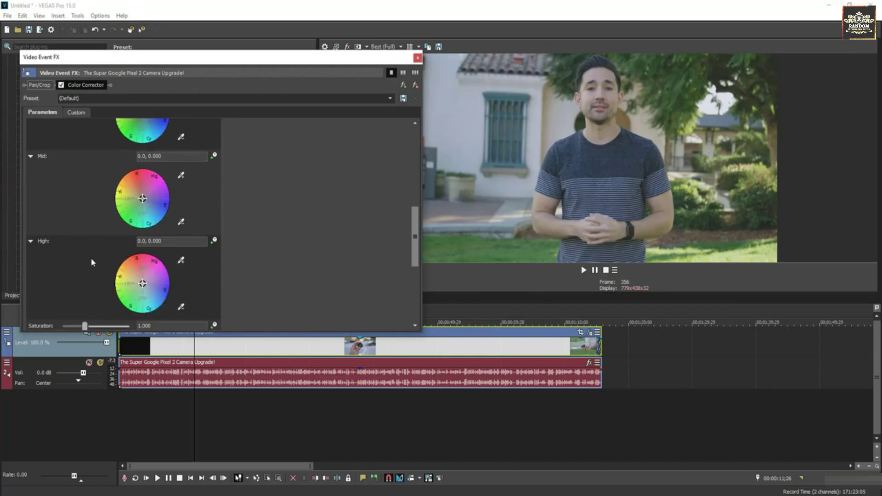
{"action": "scroll", "coordinate": [92, 181], "scroll_direction": "up", "scroll_amount": 5}
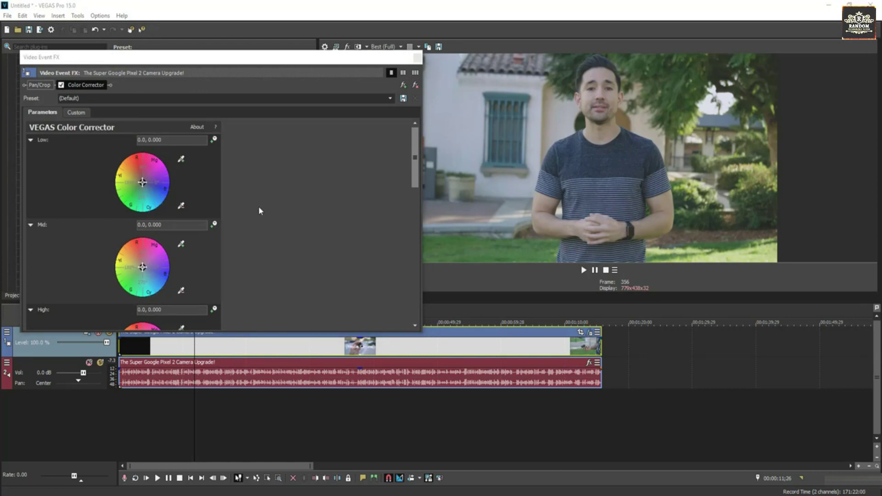
{"action": "left_click", "coordinate": [142, 184]}
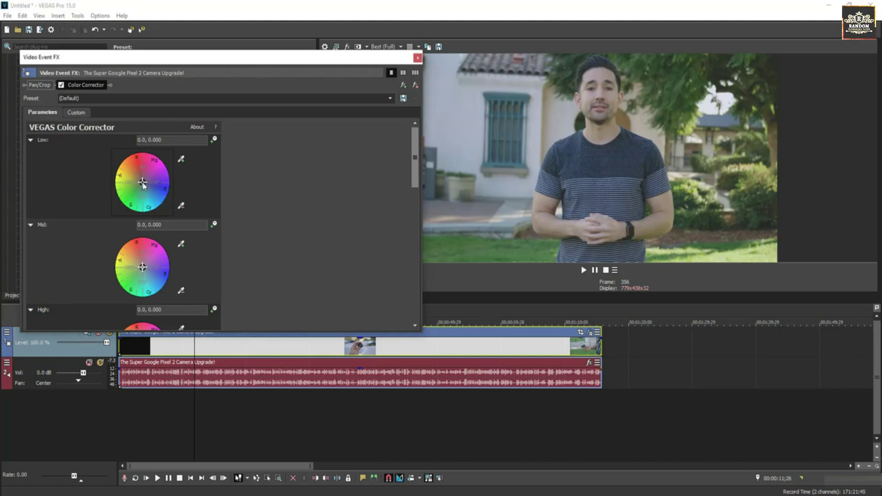
{"action": "left_click_drag", "start_coordinate": [142, 183], "coordinate": [166, 190]}
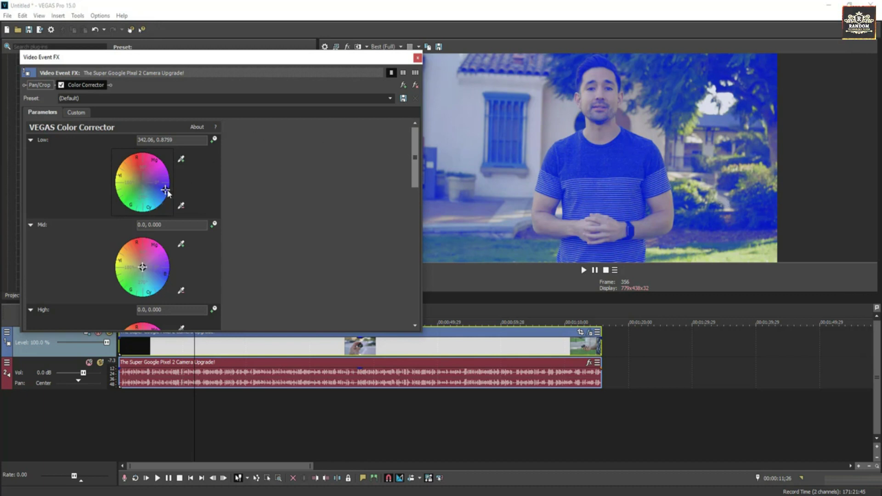
{"action": "left_click_drag", "start_coordinate": [167, 192], "coordinate": [144, 183]}
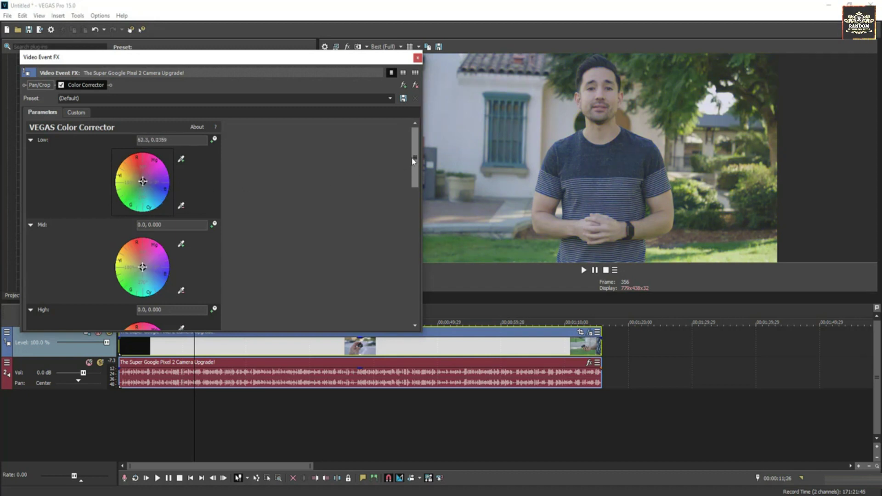
Step: Shift the Mid color wheel toward blue, then bring it back near the centre at about 297.7, 0.108
{"action": "left_click_drag", "start_coordinate": [415, 162], "coordinate": [415, 229]}
{"action": "left_click", "coordinate": [143, 211]}
{"action": "left_click_drag", "start_coordinate": [143, 211], "coordinate": [162, 221]}
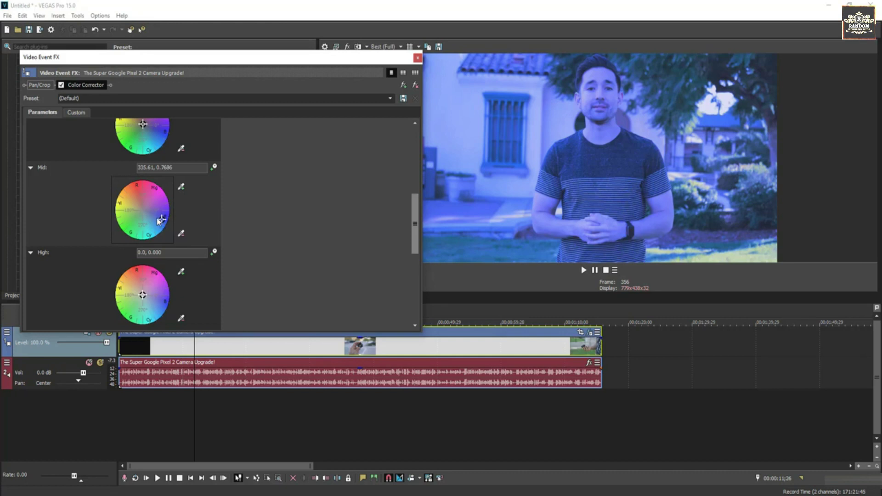
{"action": "mouse_move", "coordinate": [156, 219]}
{"action": "left_mouse_down"}
{"action": "mouse_move", "coordinate": [164, 224]}
{"action": "mouse_move", "coordinate": [144, 212]}
{"action": "left_mouse_up"}
Step: Test blue and orange tints on the High color wheel, settling on a blue tint of about 337.4, 0.578
{"action": "left_click_drag", "start_coordinate": [142, 295], "coordinate": [161, 307]}
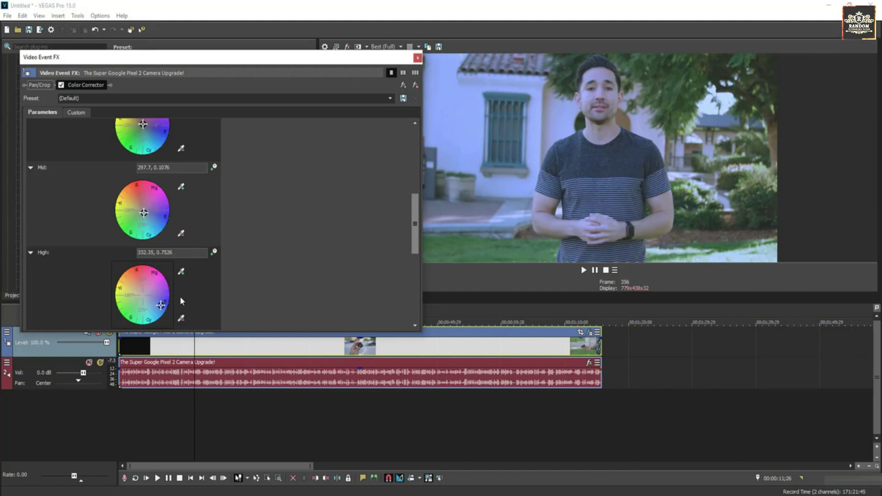
{"action": "left_click_drag", "start_coordinate": [163, 310], "coordinate": [129, 278]}
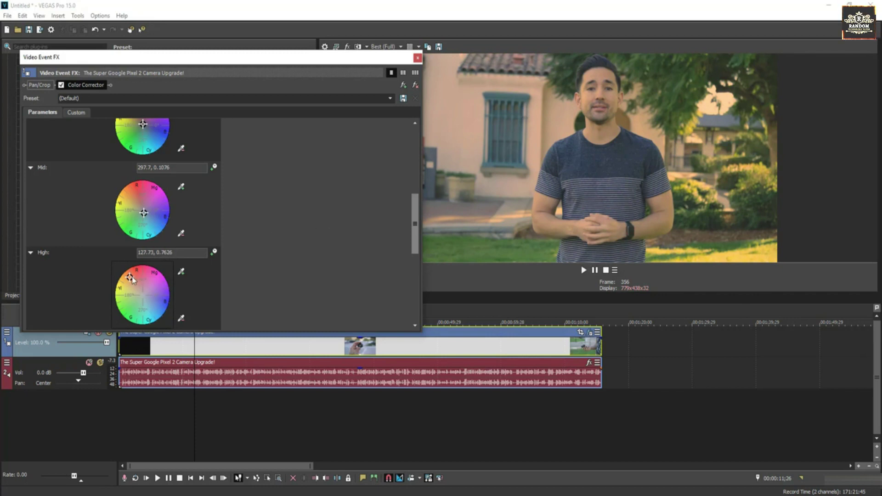
{"action": "left_click_drag", "start_coordinate": [130, 277], "coordinate": [158, 304]}
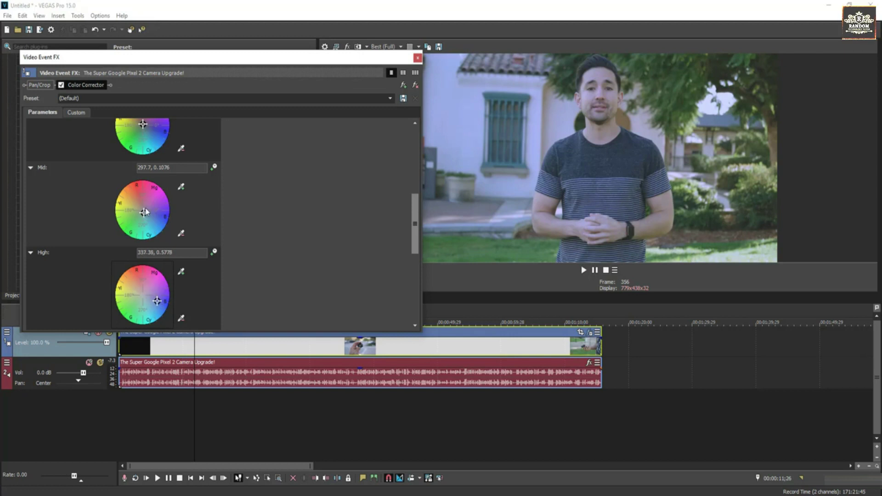
Step: Tint the Mid color wheel red at about 90.2, 0.397 and the Low wheel blue at about 334.5, 0.406
{"action": "left_click_drag", "start_coordinate": [145, 213], "coordinate": [153, 183]}
{"action": "scroll", "coordinate": [147, 180], "scroll_direction": "up", "scroll_amount": 2}
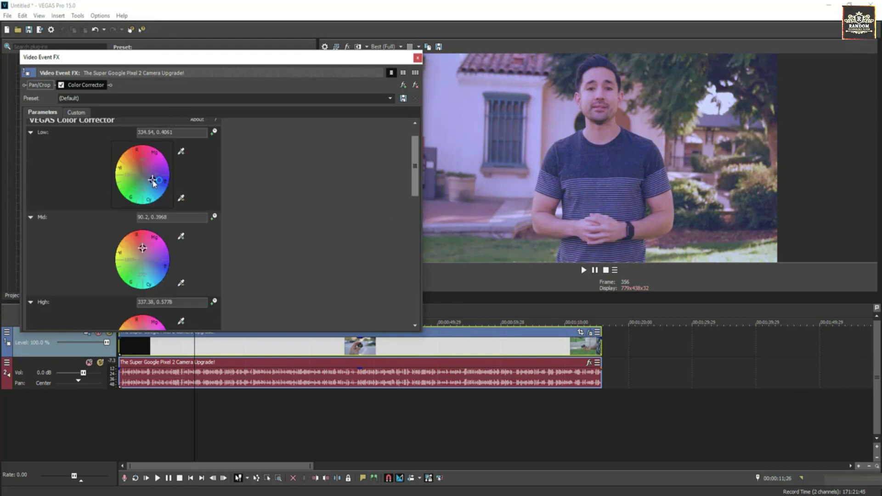
Step: Raise Saturation to about 1.041, Gamma to 1.034, Gain to 1.007 and Offset to 15.551, then close the effect settings
{"action": "left_click_drag", "start_coordinate": [415, 167], "coordinate": [406, 311]}
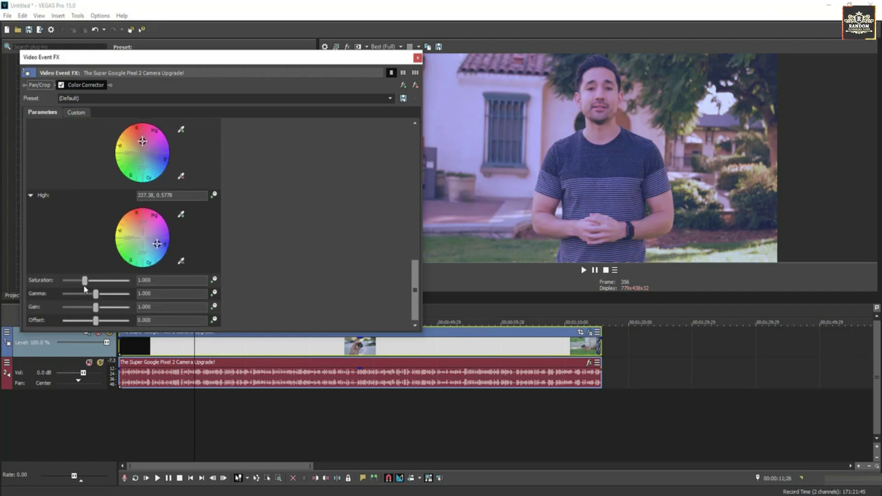
{"action": "left_click_drag", "start_coordinate": [84, 281], "coordinate": [96, 322]}
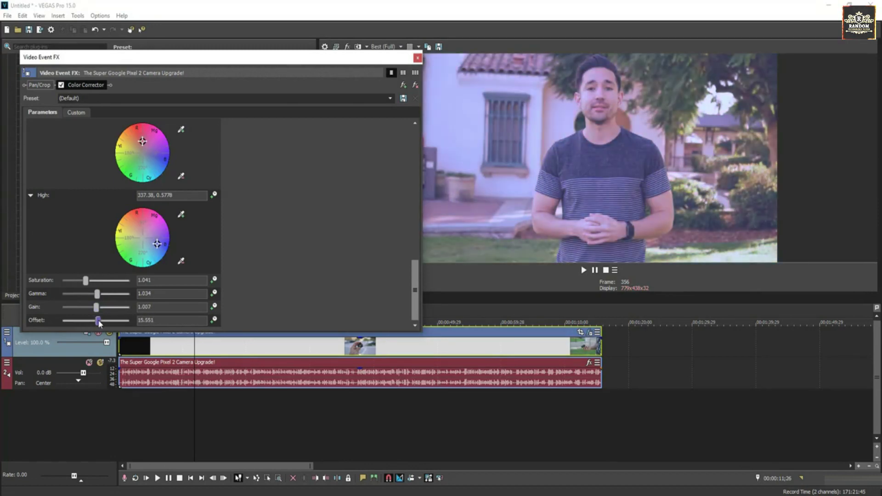
{"action": "scroll", "coordinate": [276, 207], "scroll_direction": "up", "scroll_amount": 5}
{"action": "left_click", "coordinate": [418, 59]}
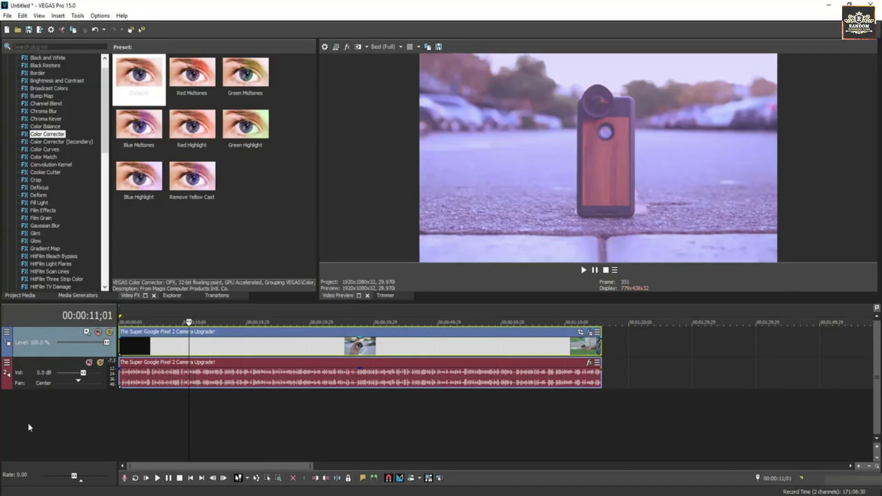
Step: Play back the color-corrected clip to review the grade
{"action": "key", "text": "space"}
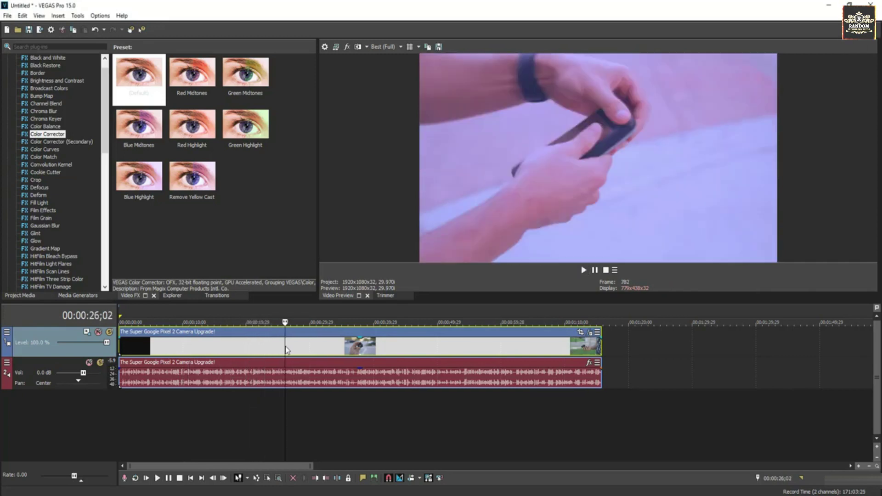
{"action": "key", "text": "space"}
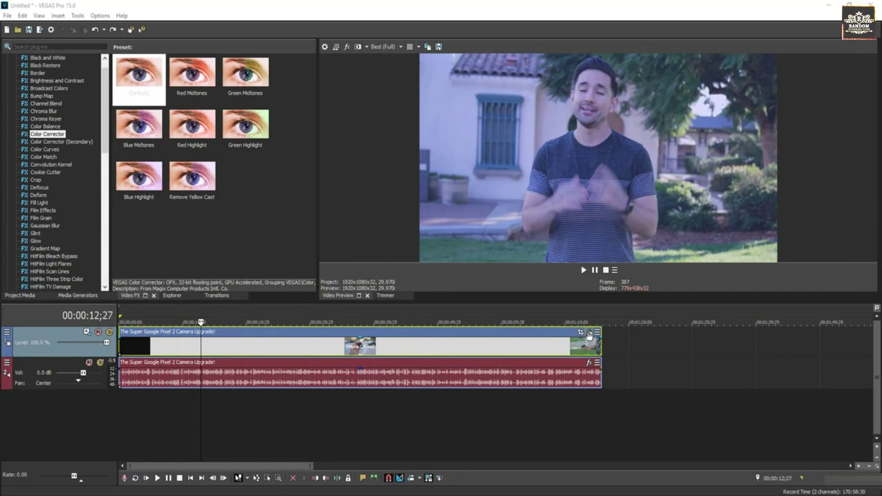
Step: Reopen the clip's Color Corrector settings and try the Default, Blue Midtones and Red Highlight presets
{"action": "left_click_drag", "start_coordinate": [492, 312], "coordinate": [459, 344]}
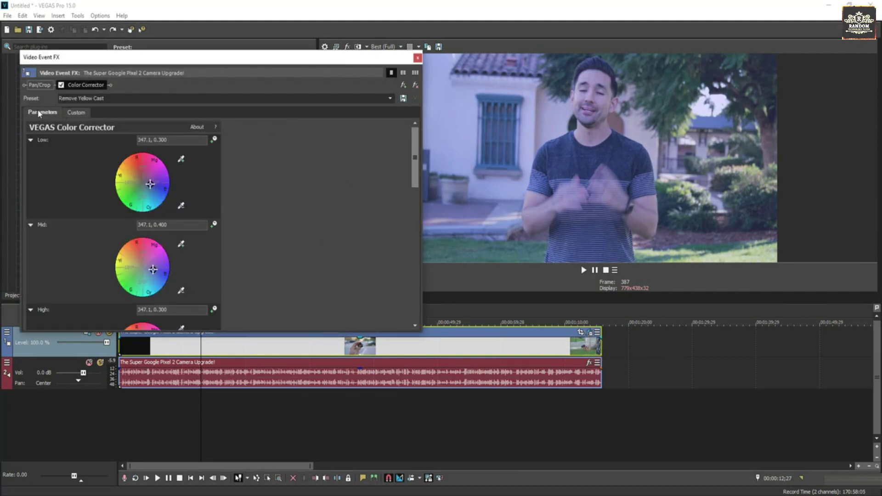
{"action": "left_click", "coordinate": [390, 98]}
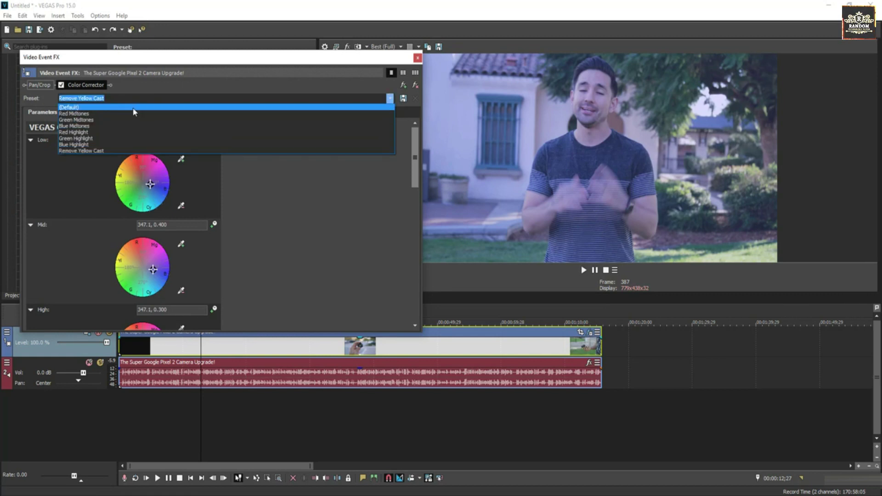
{"action": "left_click", "coordinate": [134, 109]}
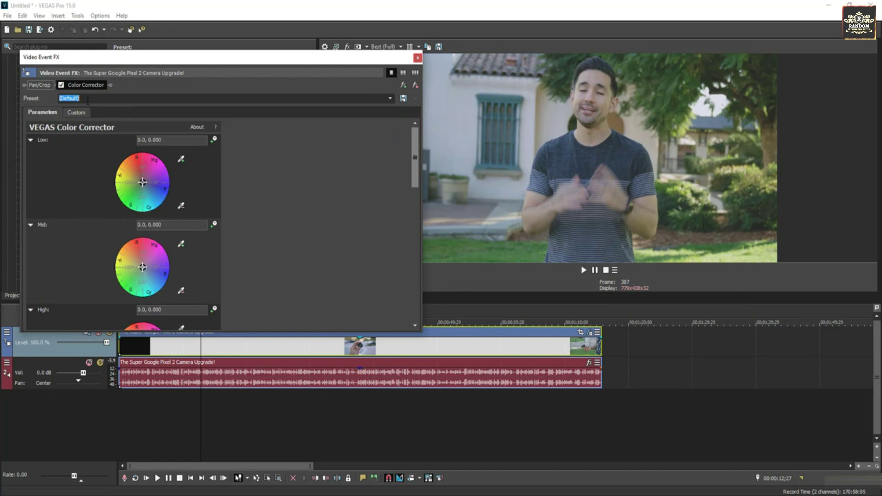
{"action": "left_click", "coordinate": [390, 98]}
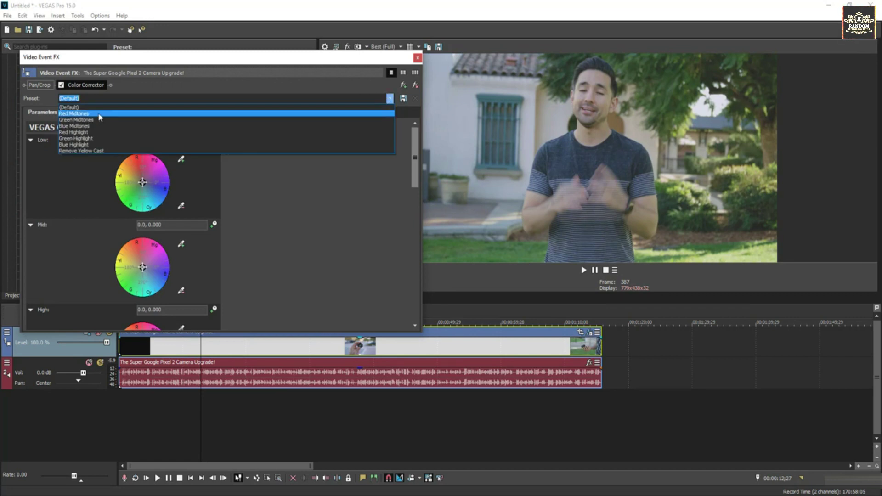
{"action": "left_click", "coordinate": [87, 126]}
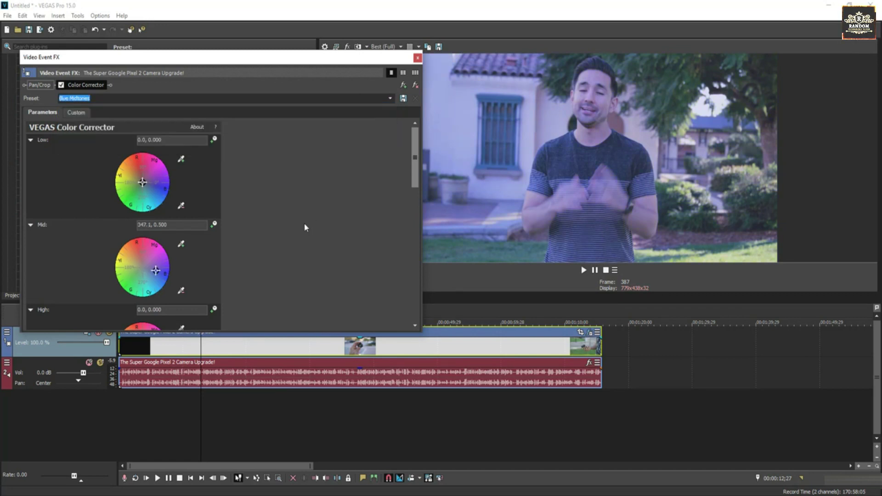
{"action": "left_click", "coordinate": [388, 98]}
{"action": "left_click", "coordinate": [101, 132]}
Step: Try the Green Highlight, Blue Highlight and Remove Yellow Cast presets on the Color Corrector
{"action": "left_click", "coordinate": [389, 99]}
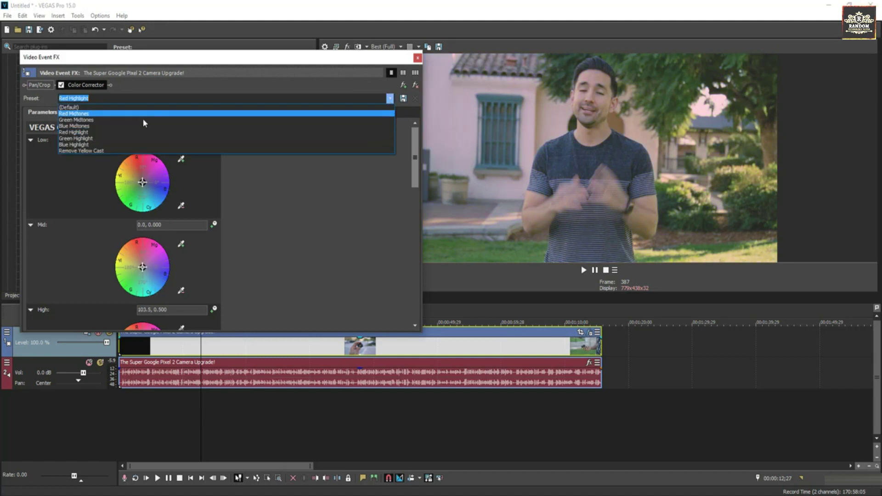
{"action": "left_click", "coordinate": [115, 137]}
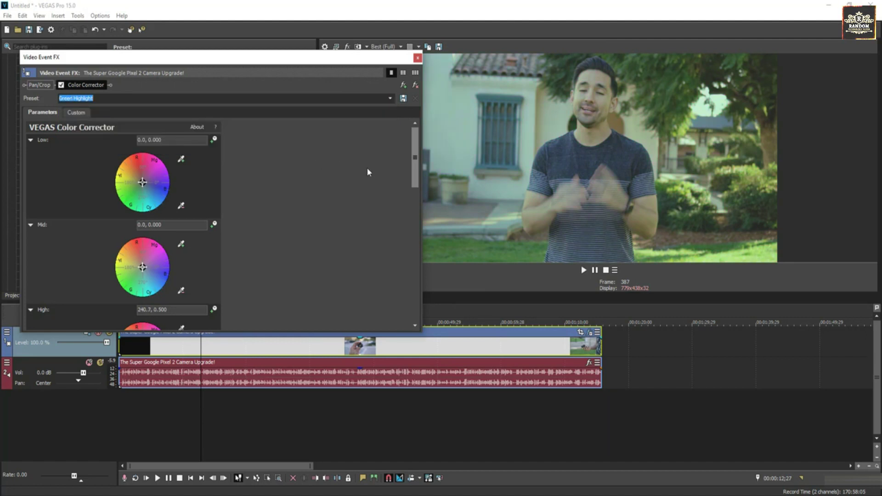
{"action": "left_click", "coordinate": [388, 99]}
{"action": "left_click", "coordinate": [98, 145]}
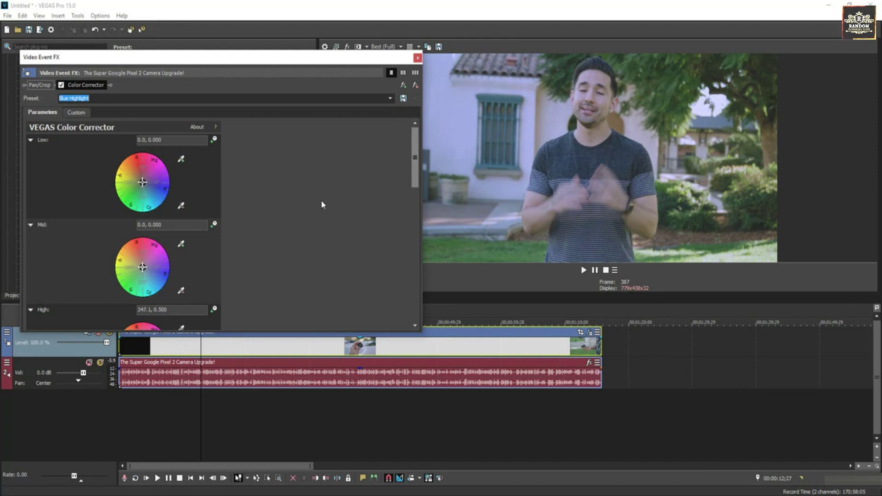
{"action": "left_click", "coordinate": [390, 99]}
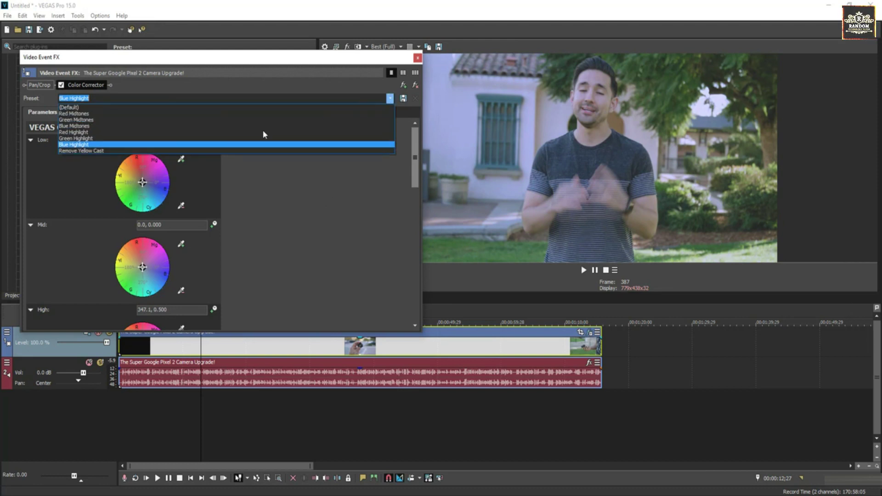
{"action": "left_click", "coordinate": [83, 150]}
Step: Set the Color Corrector preset to Red Highlight and close the effect settings
{"action": "left_click", "coordinate": [390, 99]}
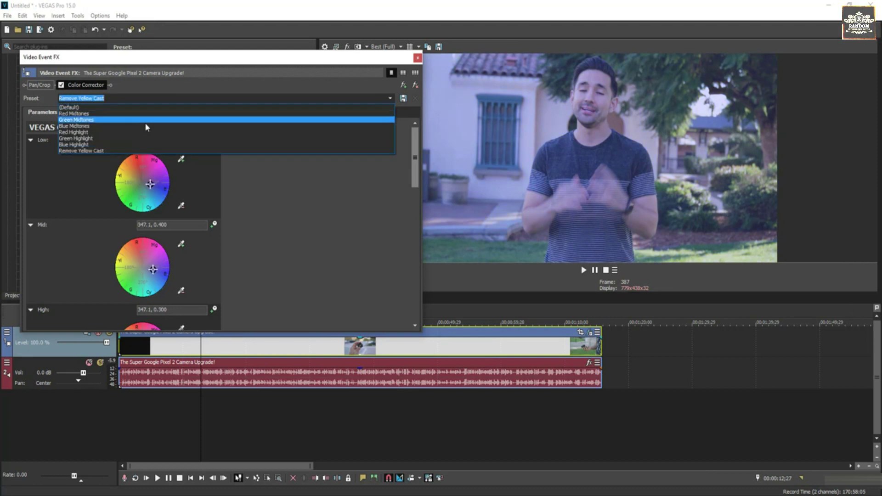
{"action": "left_click", "coordinate": [109, 132]}
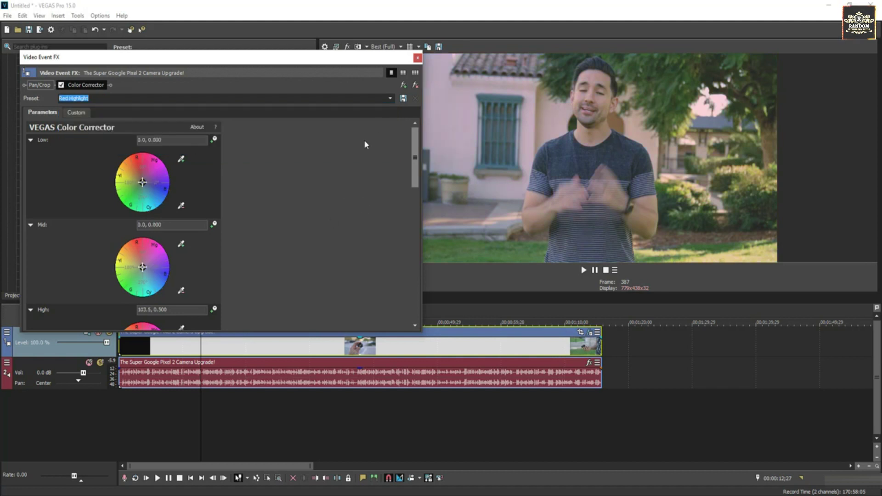
{"action": "left_click", "coordinate": [417, 58]}
Step: Check the color-corrected picture at several points of the clip, including about 00:00:41;08 and 00:00:44;09
{"action": "left_click", "coordinate": [382, 346]}
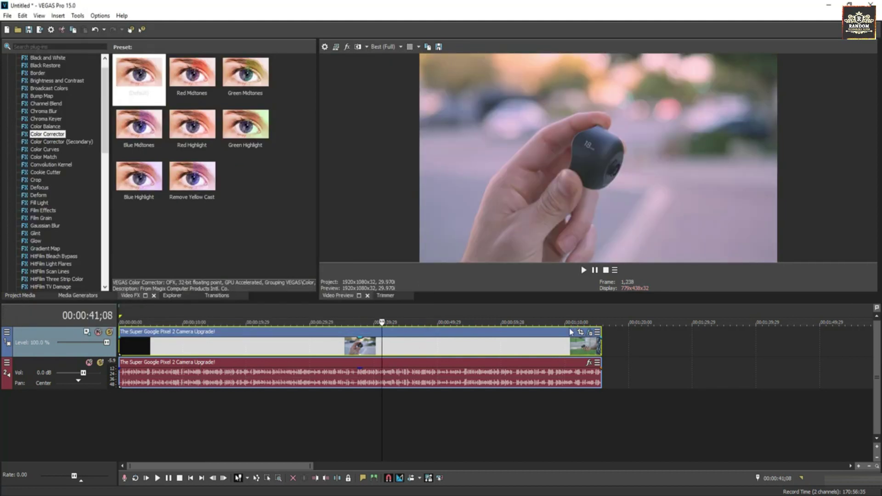
{"action": "left_click", "coordinate": [269, 345]}
{"action": "left_click", "coordinate": [402, 348]}
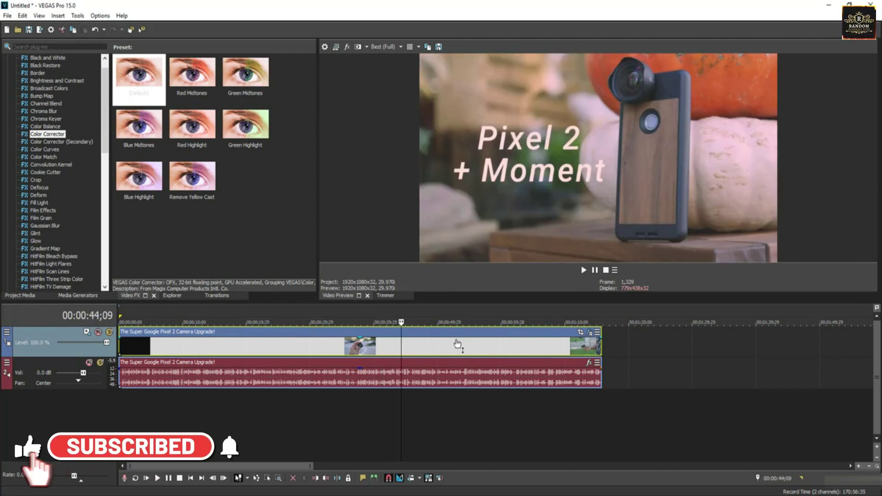
Step: Compare the graded picture across the clip at about 00:00:23;16, 00:00:41;08, 00:00:44;09 and 00:00:57;21
{"action": "left_click", "coordinate": [487, 354]}
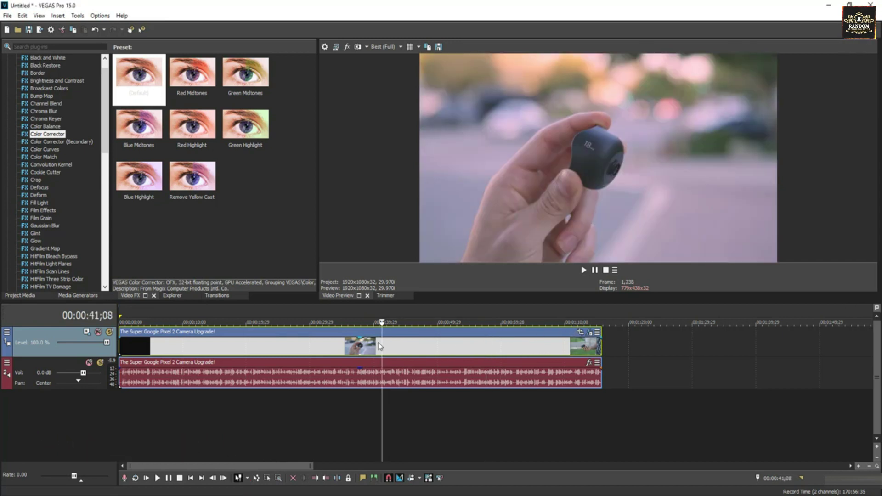
{"action": "left_click", "coordinate": [269, 346]}
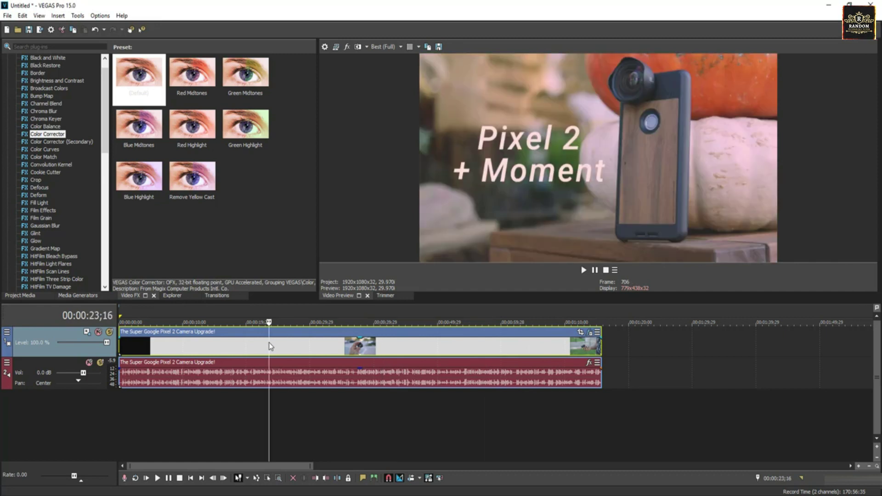
{"action": "left_click", "coordinate": [401, 350]}
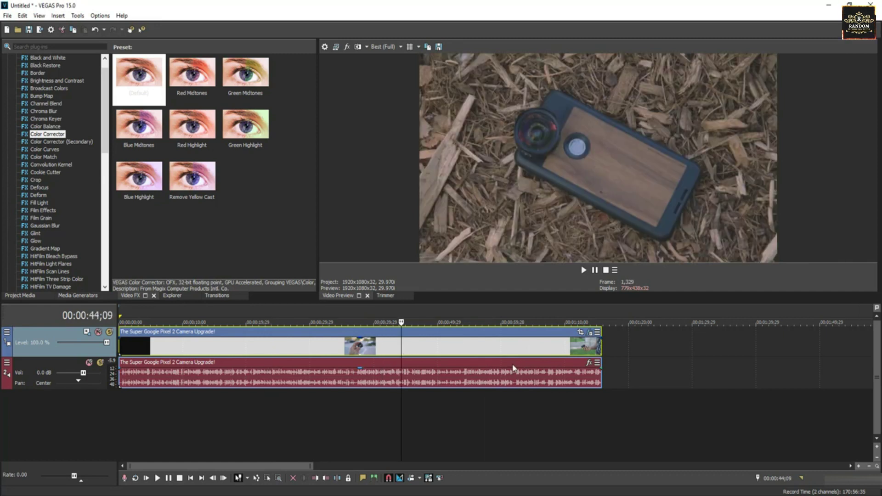
{"action": "left_click", "coordinate": [487, 355]}
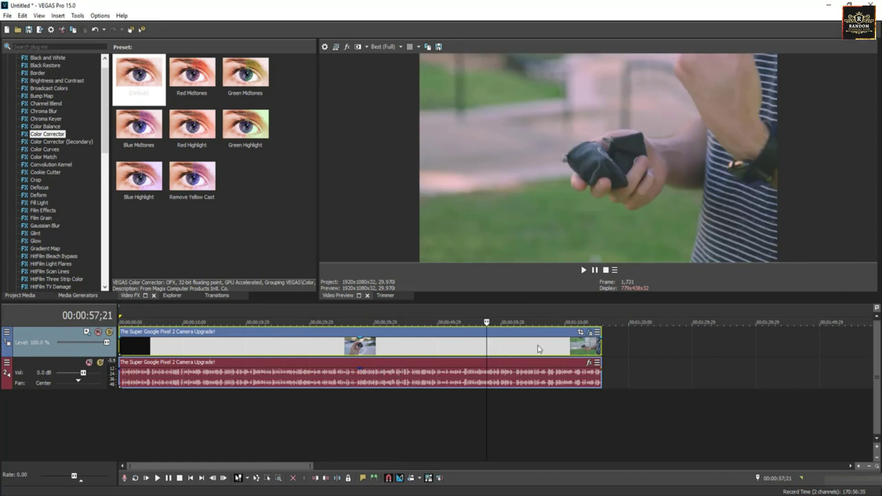
{"action": "left_click", "coordinate": [382, 348]}
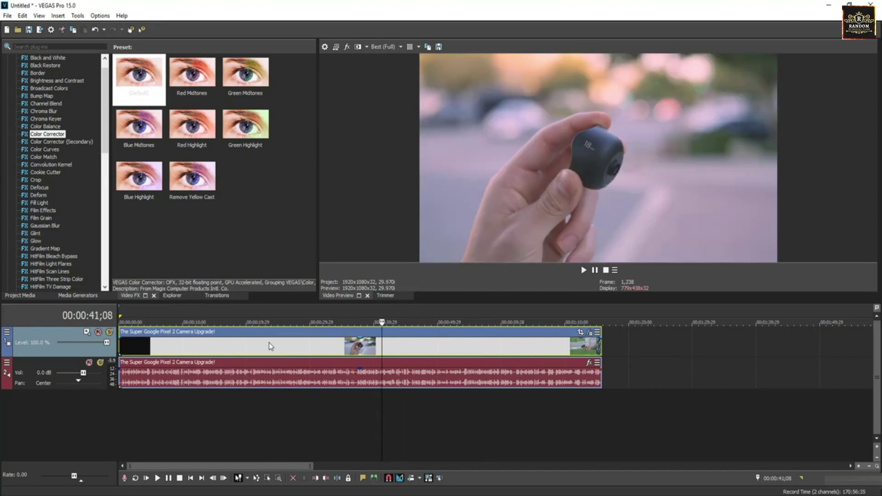
{"action": "left_click", "coordinate": [270, 347]}
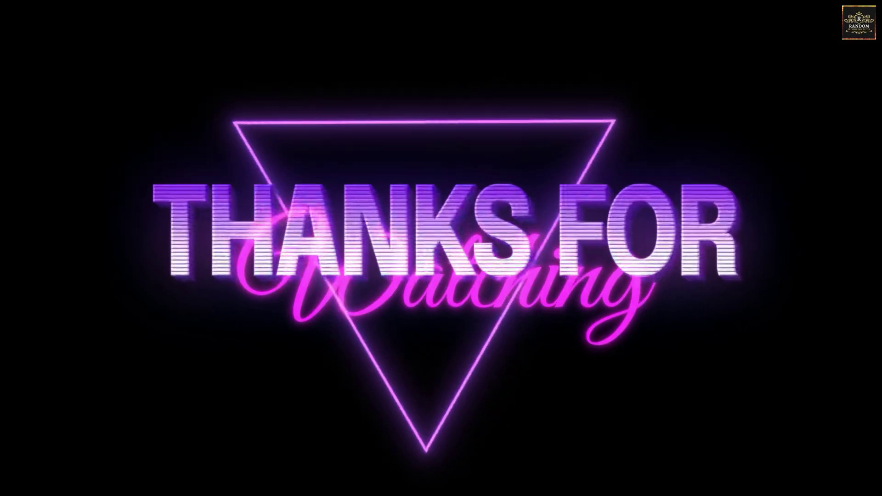